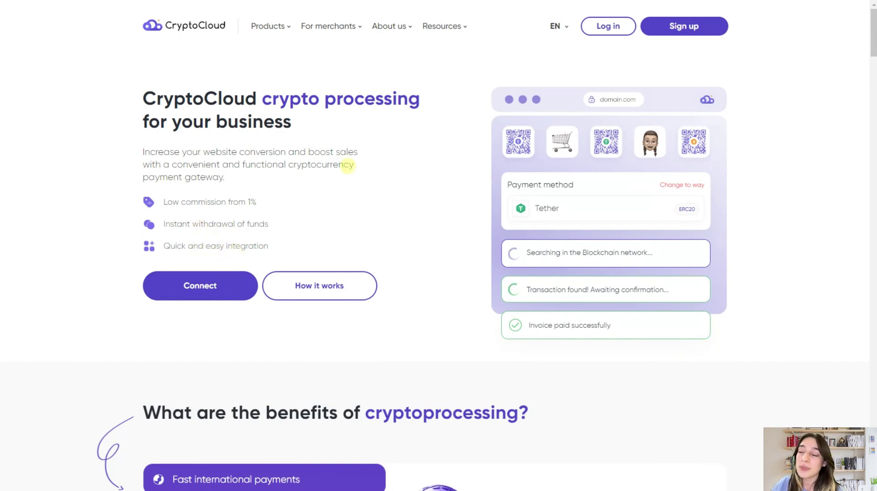
Step: Open the Fees page and scroll down to the plan prices
{"action": "mouse_move", "coordinate": [331, 26]}
{"action": "left_click", "coordinate": [327, 58]}
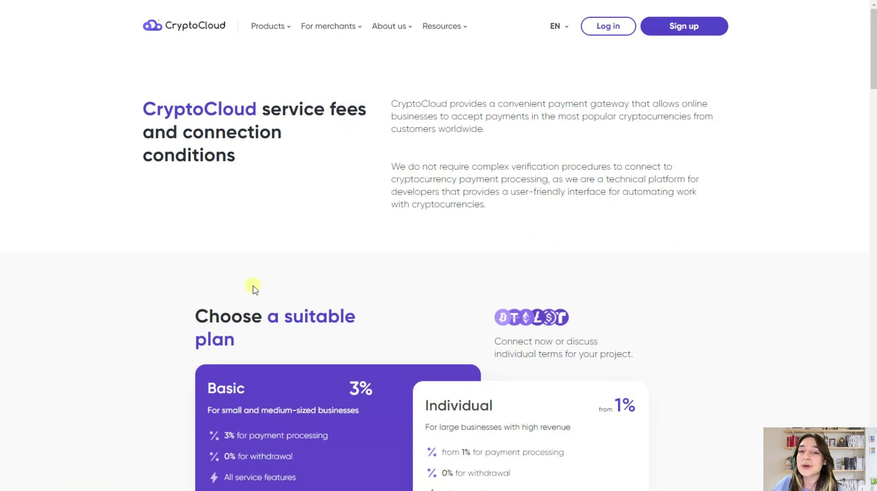
{"action": "scroll", "coordinate": [257, 304], "scroll_direction": "down", "scroll_amount": 1}
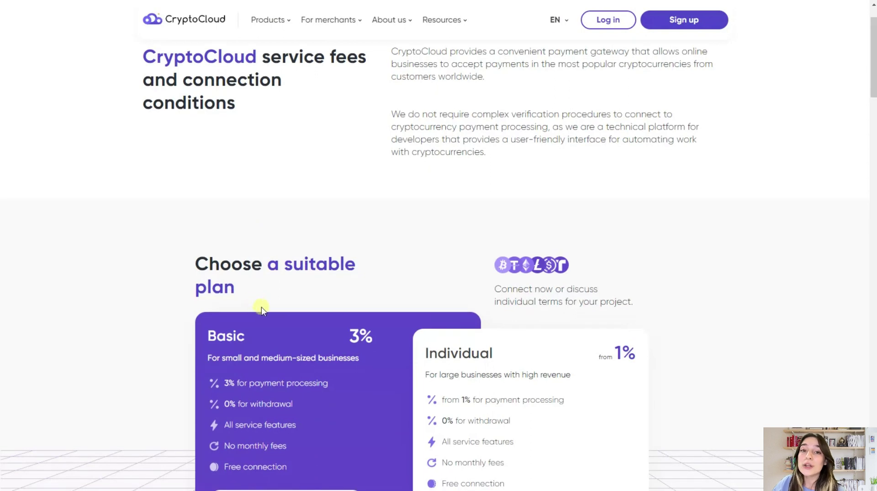
{"action": "scroll", "coordinate": [323, 303], "scroll_direction": "down", "scroll_amount": 1}
{"action": "scroll", "coordinate": [303, 280], "scroll_direction": "down", "scroll_amount": 1}
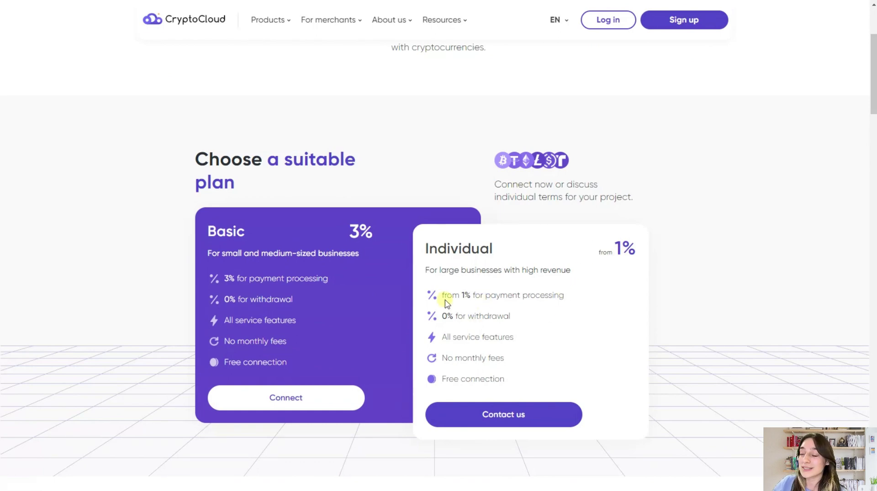
{"action": "scroll", "coordinate": [429, 294], "scroll_direction": "down", "scroll_amount": 2}
{"action": "scroll", "coordinate": [431, 307], "scroll_direction": "down", "scroll_amount": 2}
{"action": "scroll", "coordinate": [337, 284], "scroll_direction": "down", "scroll_amount": 2}
{"action": "scroll", "coordinate": [285, 251], "scroll_direction": "down", "scroll_amount": 2}
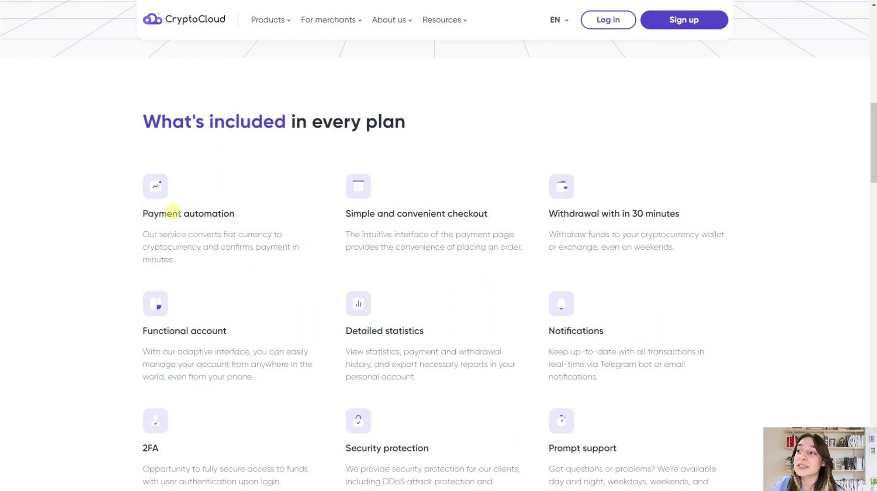
Step: Review the per-currency service fees table below the plans
{"action": "scroll", "coordinate": [220, 232], "scroll_direction": "down", "scroll_amount": 1}
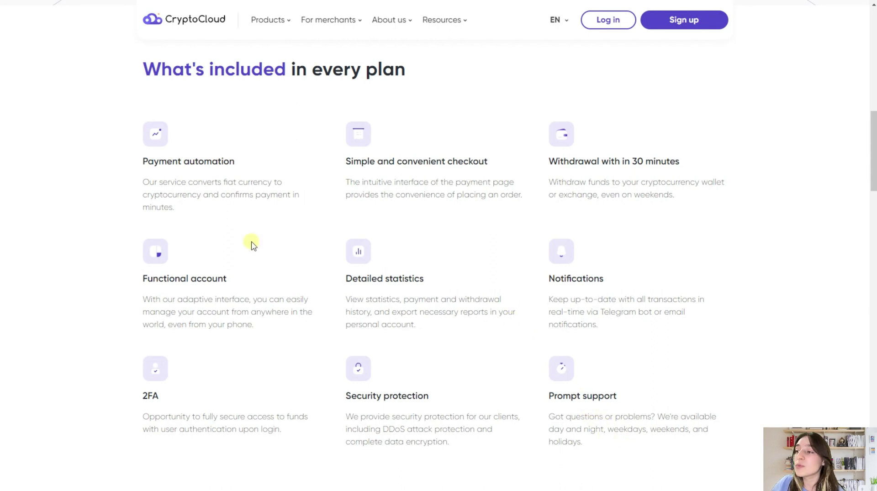
{"action": "scroll", "coordinate": [205, 287], "scroll_direction": "down", "scroll_amount": 3}
{"action": "scroll", "coordinate": [235, 266], "scroll_direction": "down", "scroll_amount": 2}
{"action": "scroll", "coordinate": [208, 240], "scroll_direction": "down", "scroll_amount": 2}
{"action": "scroll", "coordinate": [219, 236], "scroll_direction": "down", "scroll_amount": 1}
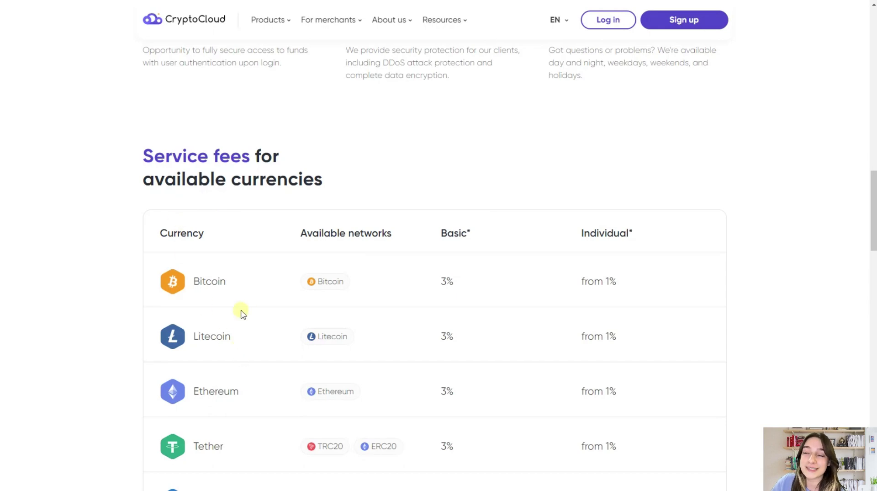
{"action": "scroll", "coordinate": [251, 288], "scroll_direction": "up", "scroll_amount": 1}
{"action": "scroll", "coordinate": [266, 261], "scroll_direction": "up", "scroll_amount": 6}
{"action": "scroll", "coordinate": [276, 215], "scroll_direction": "up", "scroll_amount": 6}
{"action": "scroll", "coordinate": [276, 215], "scroll_direction": "up", "scroll_amount": 3}
Step: Open the Integration tools page and scroll to the pre-built CMS modules section
{"action": "mouse_move", "coordinate": [331, 20]}
{"action": "left_click", "coordinate": [343, 79]}
{"action": "scroll", "coordinate": [378, 162], "scroll_direction": "up", "scroll_amount": 4}
{"action": "scroll", "coordinate": [378, 165], "scroll_direction": "down", "scroll_amount": 1}
{"action": "scroll", "coordinate": [276, 151], "scroll_direction": "down", "scroll_amount": 1}
{"action": "scroll", "coordinate": [237, 133], "scroll_direction": "down", "scroll_amount": 1}
{"action": "scroll", "coordinate": [329, 206], "scroll_direction": "down", "scroll_amount": 1}
{"action": "scroll", "coordinate": [407, 227], "scroll_direction": "up", "scroll_amount": 2}
{"action": "scroll", "coordinate": [243, 284], "scroll_direction": "up", "scroll_amount": 2}
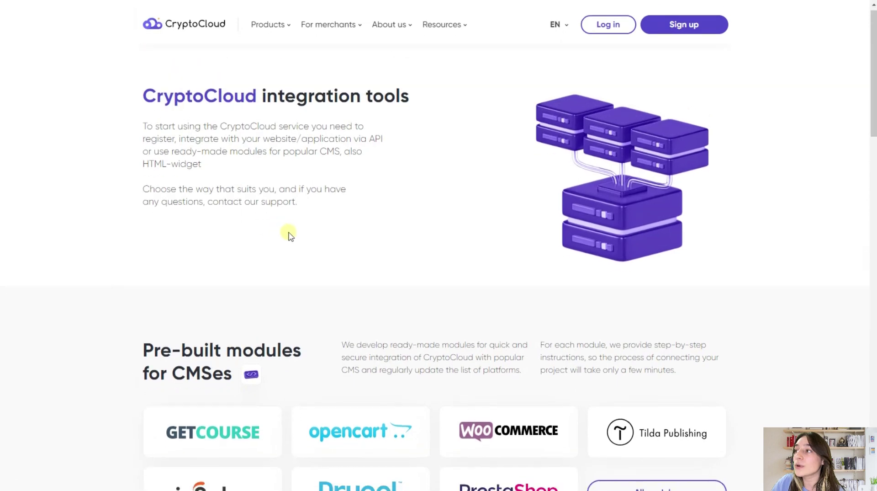
{"action": "scroll", "coordinate": [356, 242], "scroll_direction": "down", "scroll_amount": 2}
{"action": "scroll", "coordinate": [420, 253], "scroll_direction": "down", "scroll_amount": 1}
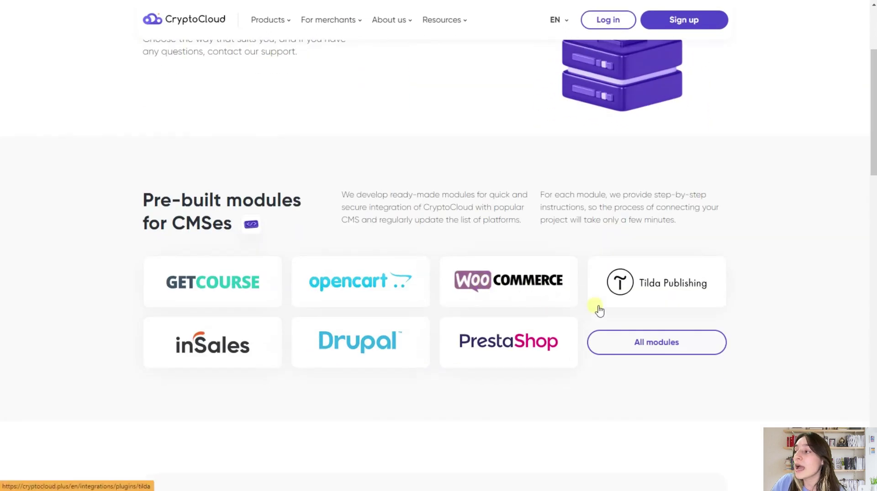
Step: Show all CMS modules and look through the list, WooCommerce first
{"action": "left_click", "coordinate": [628, 341]}
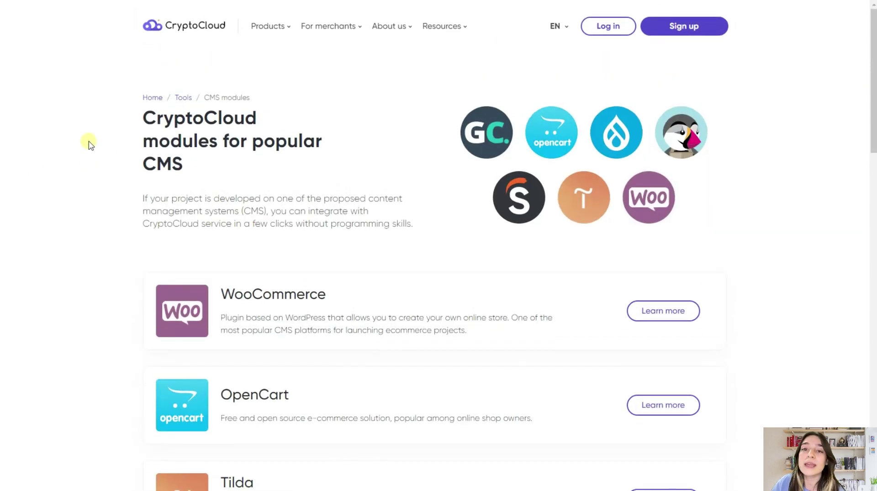
{"action": "scroll", "coordinate": [228, 203], "scroll_direction": "down", "scroll_amount": 2}
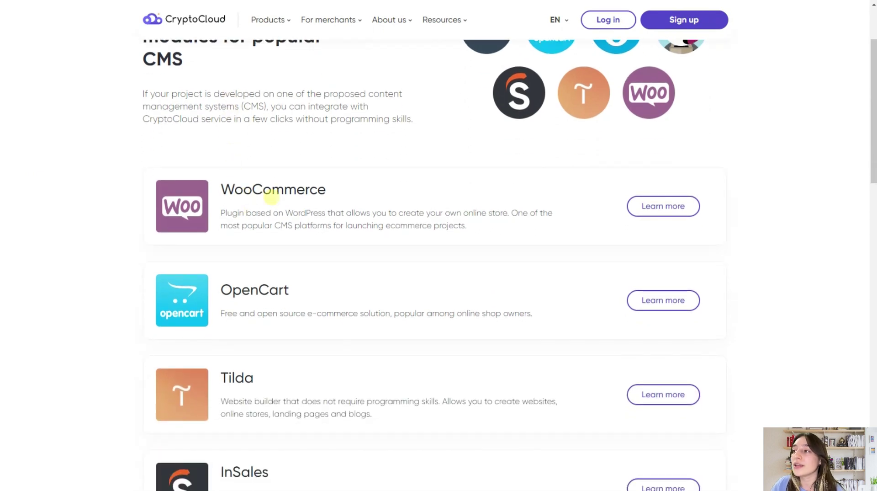
{"action": "scroll", "coordinate": [286, 230], "scroll_direction": "down", "scroll_amount": 1}
{"action": "scroll", "coordinate": [212, 249], "scroll_direction": "down", "scroll_amount": 1}
{"action": "scroll", "coordinate": [274, 265], "scroll_direction": "down", "scroll_amount": 2}
{"action": "scroll", "coordinate": [247, 325], "scroll_direction": "down", "scroll_amount": 2}
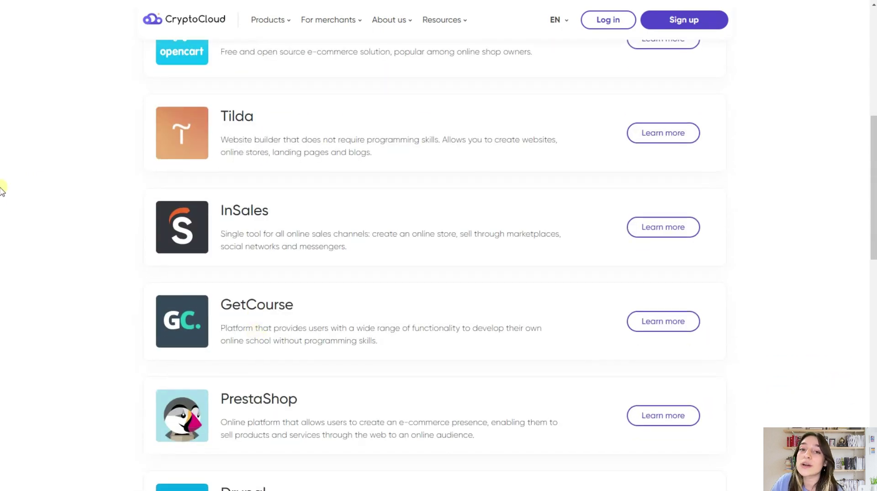
{"action": "scroll", "coordinate": [114, 202], "scroll_direction": "down", "scroll_amount": 3}
{"action": "scroll", "coordinate": [253, 238], "scroll_direction": "down", "scroll_amount": 5}
{"action": "scroll", "coordinate": [252, 244], "scroll_direction": "down", "scroll_amount": 5}
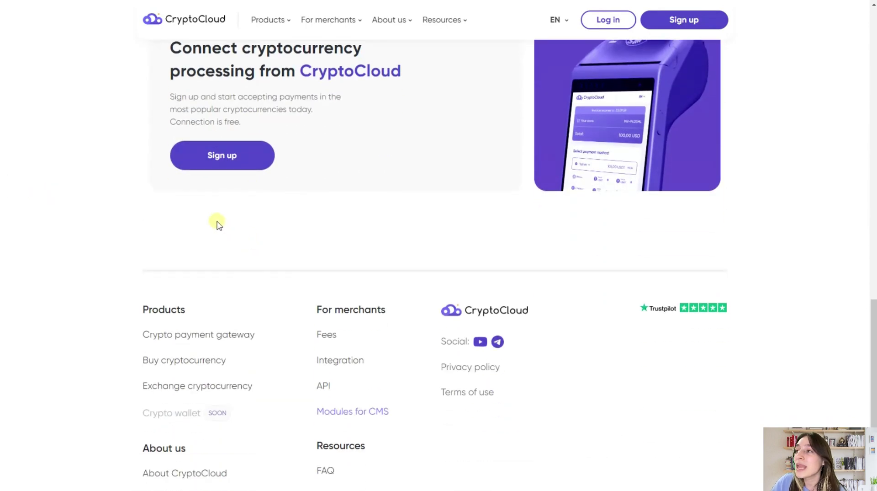
{"action": "scroll", "coordinate": [190, 217], "scroll_direction": "down", "scroll_amount": 2}
{"action": "scroll", "coordinate": [233, 202], "scroll_direction": "up", "scroll_amount": 2}
{"action": "scroll", "coordinate": [237, 200], "scroll_direction": "up", "scroll_amount": 4}
{"action": "scroll", "coordinate": [237, 199], "scroll_direction": "up", "scroll_amount": 6}
Step: Go back to the Integration page and review the Structured API and Universal HTML Module sections
{"action": "key", "text": "alt+Left"}
{"action": "scroll", "coordinate": [450, 153], "scroll_direction": "up", "scroll_amount": 3}
{"action": "scroll", "coordinate": [419, 168], "scroll_direction": "down", "scroll_amount": 3}
{"action": "scroll", "coordinate": [411, 174], "scroll_direction": "down", "scroll_amount": 3}
{"action": "scroll", "coordinate": [320, 159], "scroll_direction": "down", "scroll_amount": 2}
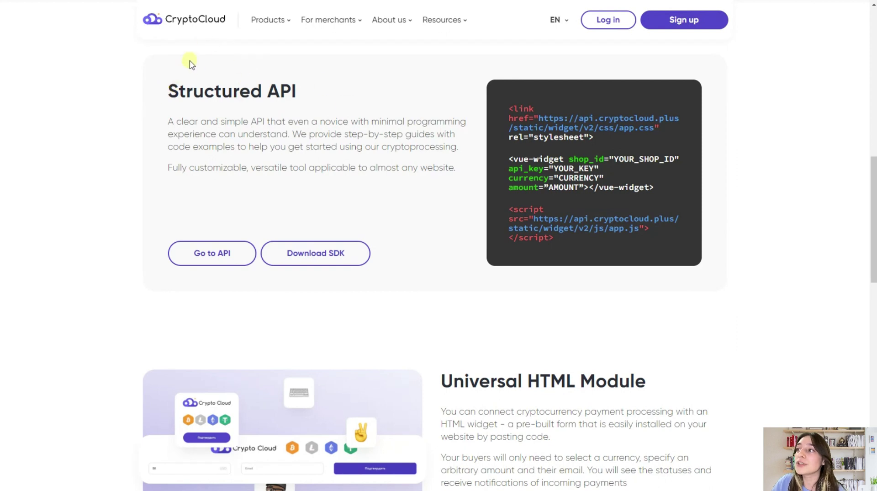
{"action": "scroll", "coordinate": [440, 173], "scroll_direction": "down", "scroll_amount": 2}
{"action": "scroll", "coordinate": [448, 196], "scroll_direction": "down", "scroll_amount": 2}
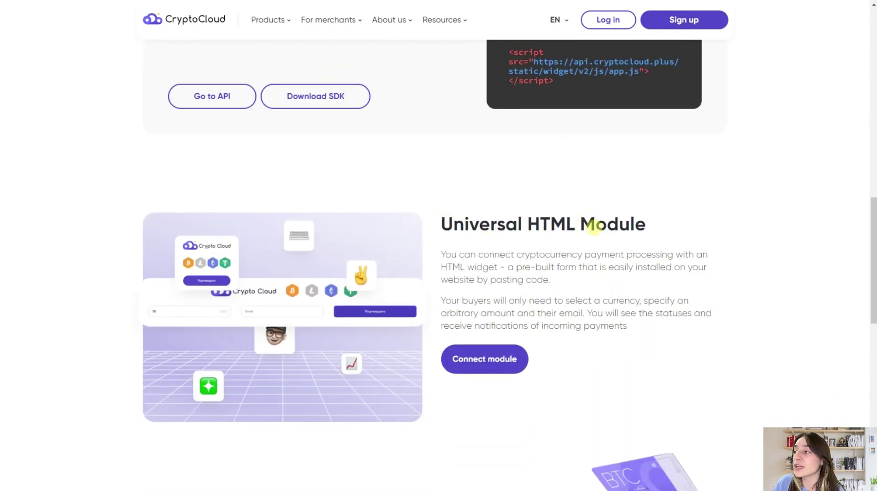
{"action": "scroll", "coordinate": [355, 256], "scroll_direction": "down", "scroll_amount": 2}
{"action": "scroll", "coordinate": [352, 251], "scroll_direction": "up", "scroll_amount": 2}
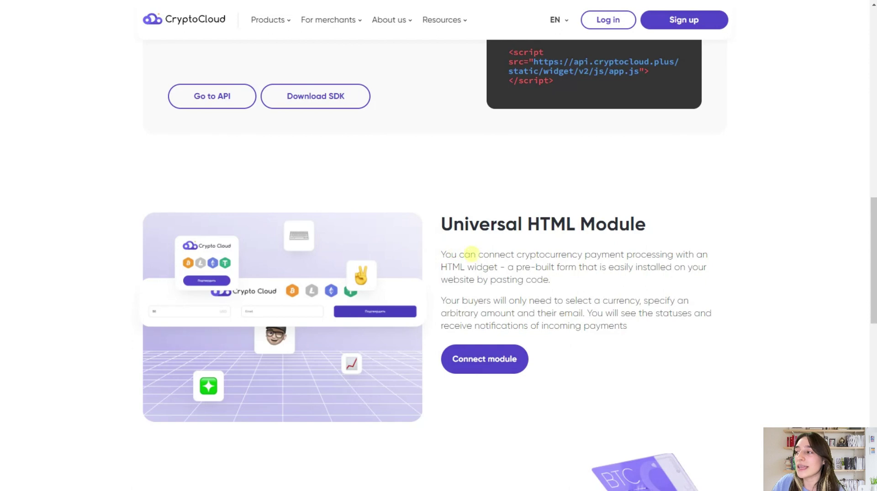
{"action": "scroll", "coordinate": [392, 258], "scroll_direction": "up", "scroll_amount": 5}
{"action": "scroll", "coordinate": [365, 251], "scroll_direction": "up", "scroll_amount": 6}
{"action": "scroll", "coordinate": [358, 248], "scroll_direction": "up", "scroll_amount": 7}
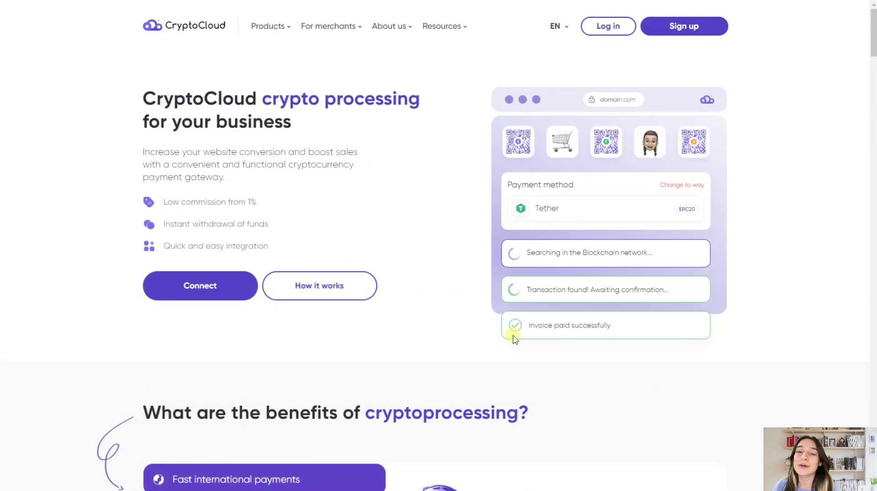
Step: Switch from the Sign up form to Sign in and log into the personal account
{"action": "left_click", "coordinate": [195, 294]}
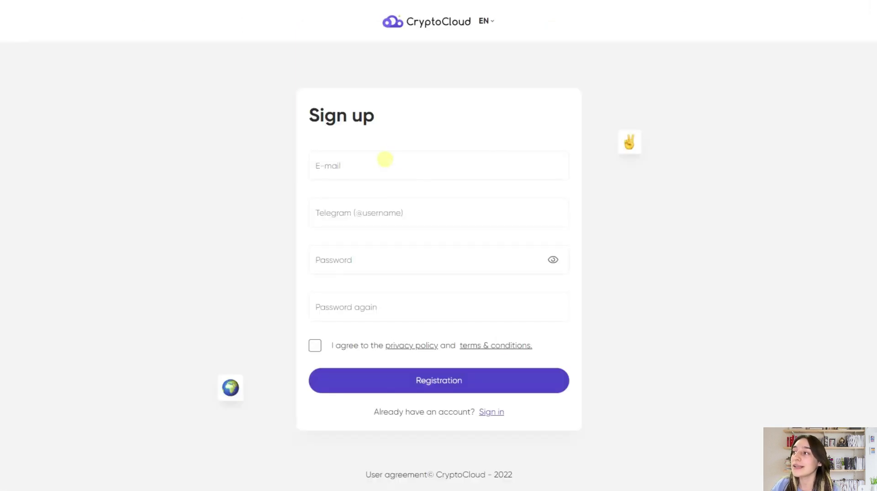
{"action": "left_click", "coordinate": [494, 416]}
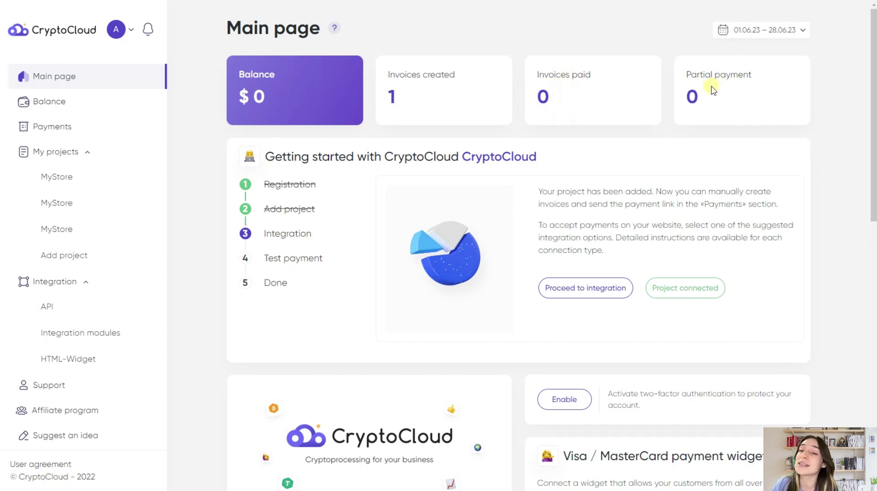
Step: Scroll through the Main dashboard showing balance, invoices and getting-started steps
{"action": "scroll", "coordinate": [355, 305], "scroll_direction": "down", "scroll_amount": 2}
{"action": "scroll", "coordinate": [352, 308], "scroll_direction": "down", "scroll_amount": 3}
{"action": "scroll", "coordinate": [352, 309], "scroll_direction": "down", "scroll_amount": 2}
{"action": "scroll", "coordinate": [349, 297], "scroll_direction": "down", "scroll_amount": 2}
{"action": "scroll", "coordinate": [303, 333], "scroll_direction": "down", "scroll_amount": 2}
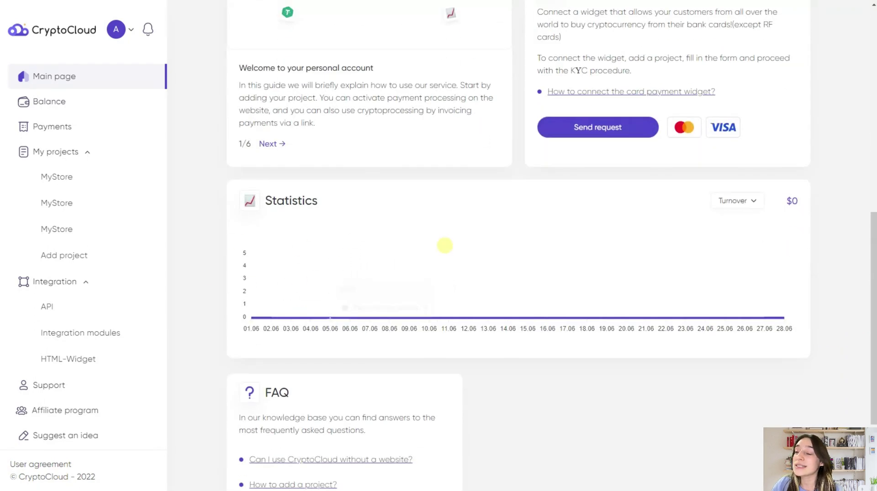
{"action": "scroll", "coordinate": [461, 265], "scroll_direction": "down", "scroll_amount": 2}
{"action": "scroll", "coordinate": [411, 292], "scroll_direction": "down", "scroll_amount": 1}
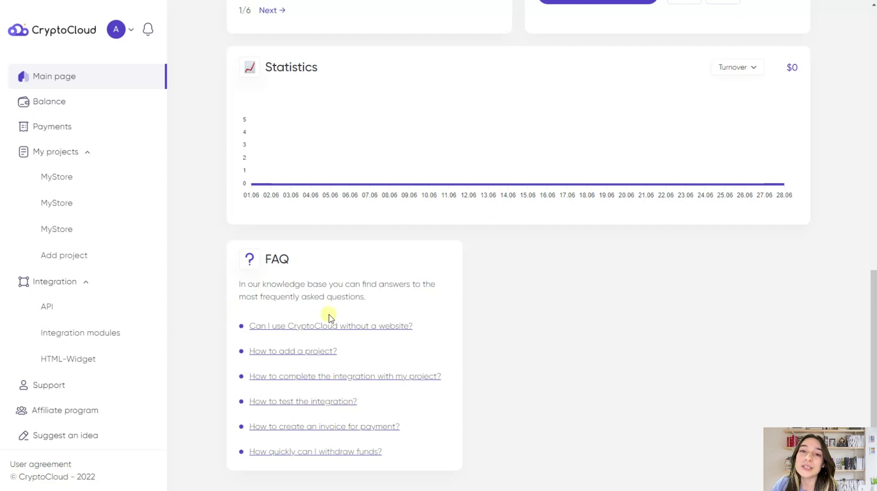
{"action": "scroll", "coordinate": [290, 323], "scroll_direction": "up", "scroll_amount": 4}
{"action": "scroll", "coordinate": [237, 256], "scroll_direction": "up", "scroll_amount": 3}
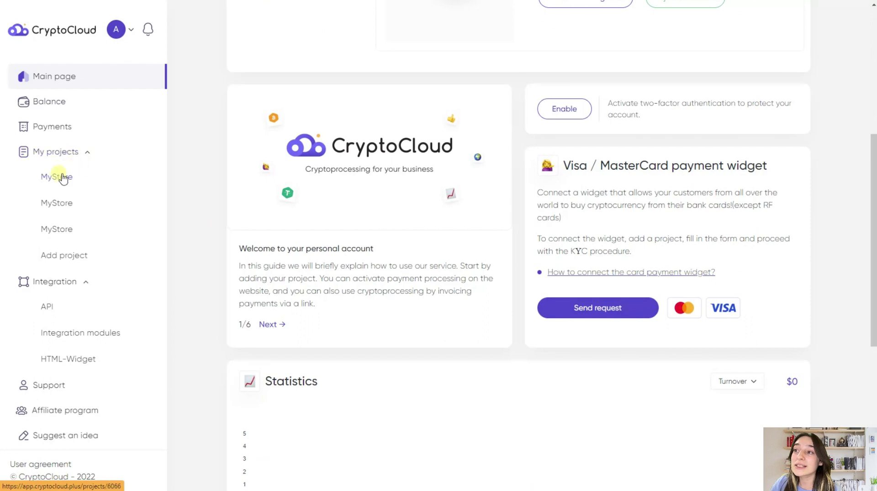
Step: Open My projects, start a new project, and select the Project name field
{"action": "left_click", "coordinate": [57, 156]}
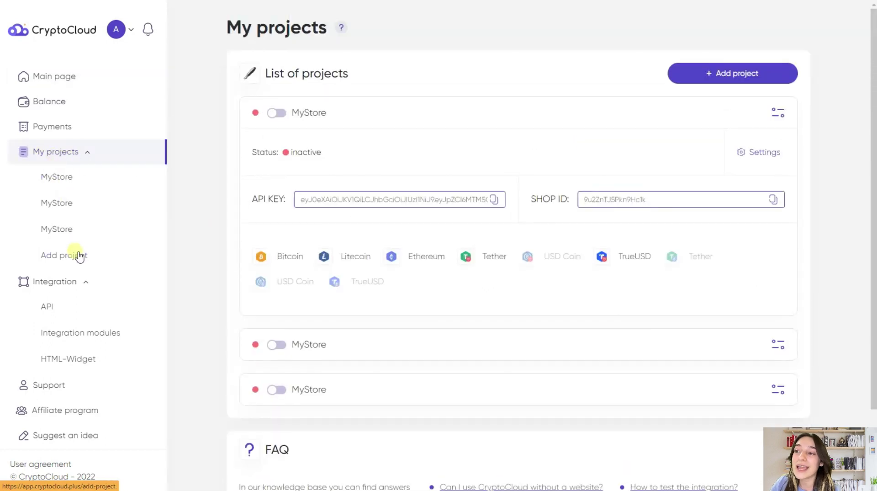
{"action": "left_click", "coordinate": [78, 254]}
{"action": "left_click", "coordinate": [287, 131]}
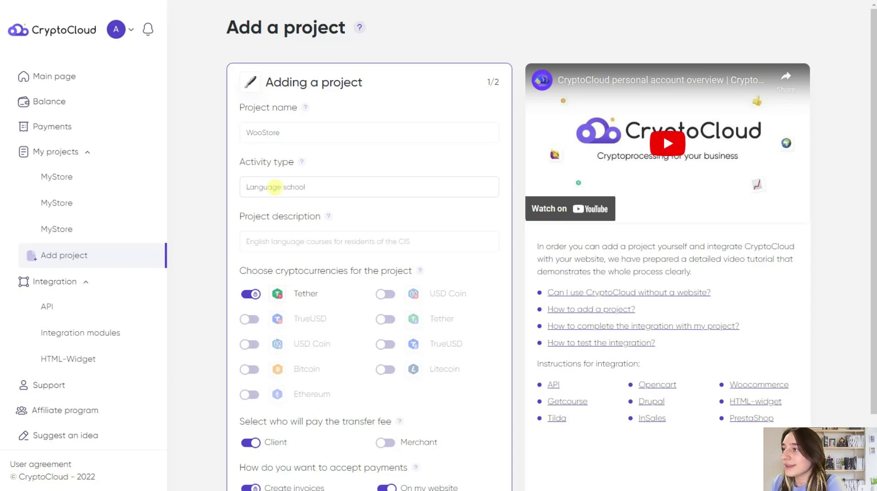
Step: Enter the description 'English language courses' and scroll down to the currency toggles
{"action": "type", "text": "Englisi language courses"}
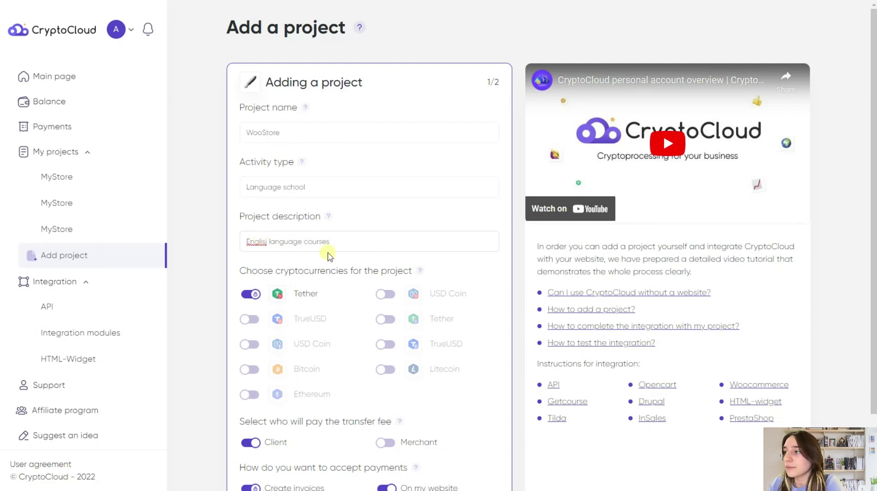
{"action": "scroll", "coordinate": [313, 306], "scroll_direction": "down", "scroll_amount": 2}
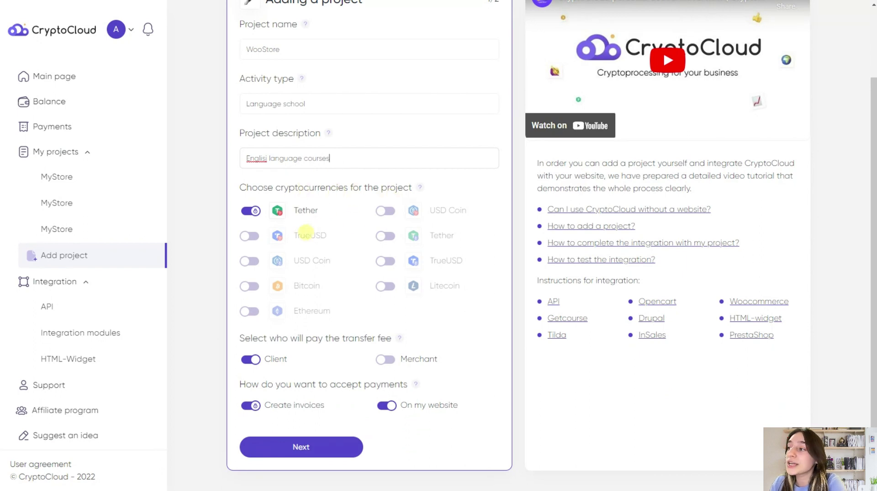
Step: Enable Bitcoin, Ethereum, Litecoin and USD Coin, and make the merchant pay transfer fees
{"action": "left_click", "coordinate": [250, 286]}
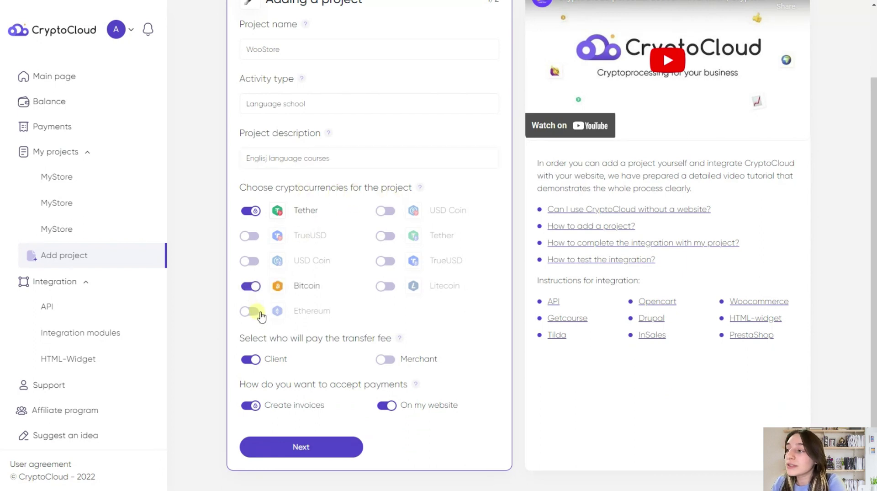
{"action": "left_click", "coordinate": [250, 311]}
{"action": "left_click", "coordinate": [388, 287]}
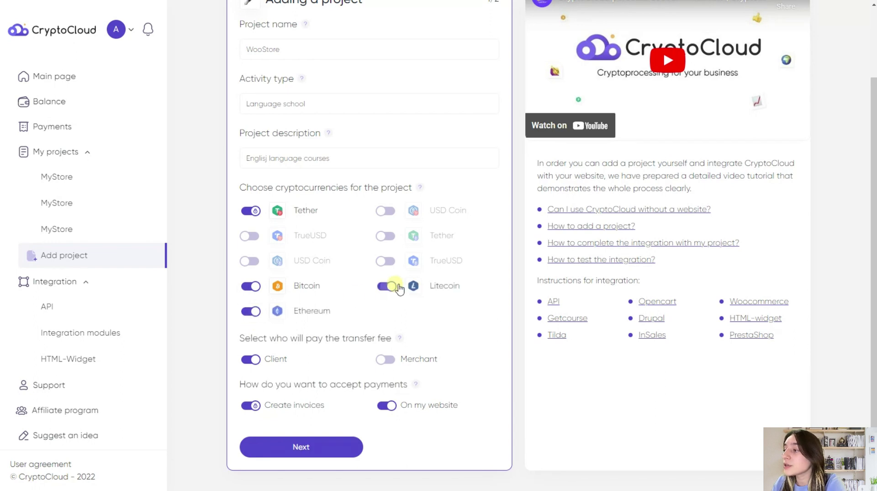
{"action": "left_click", "coordinate": [251, 261]}
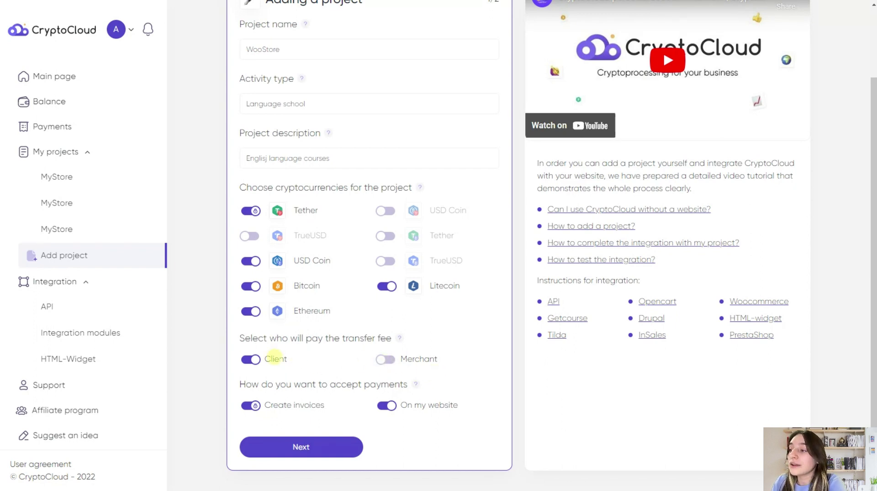
{"action": "left_click", "coordinate": [387, 361]}
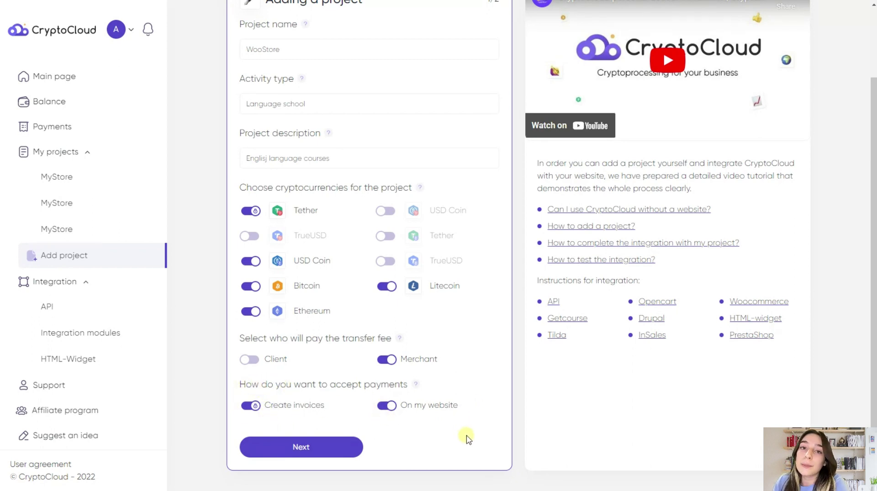
{"action": "left_click", "coordinate": [394, 411]}
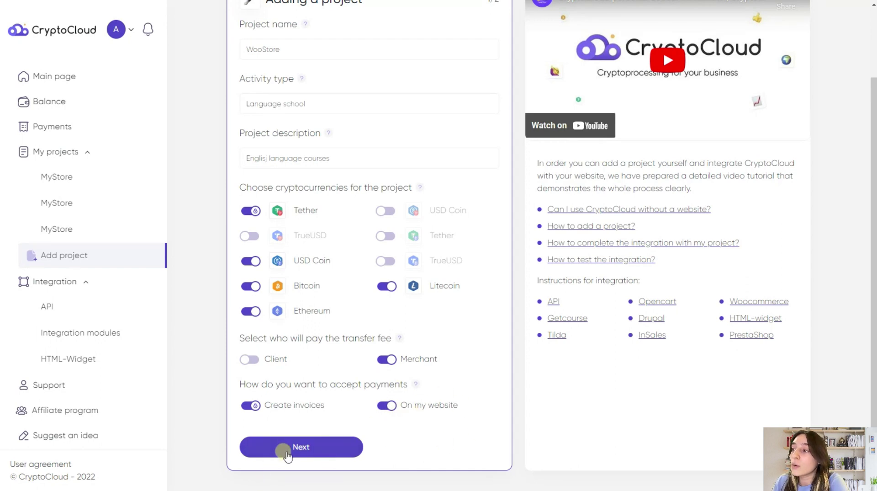
Step: Mark the project as a WooCommerce store at test.wpchampions.com and create it
{"action": "left_click", "coordinate": [315, 449]}
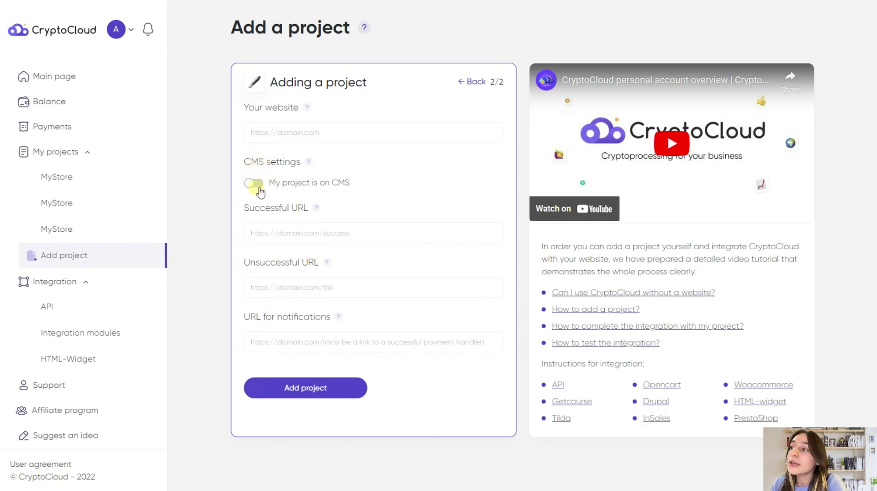
{"action": "left_click", "coordinate": [255, 184]}
{"action": "left_click", "coordinate": [436, 188]}
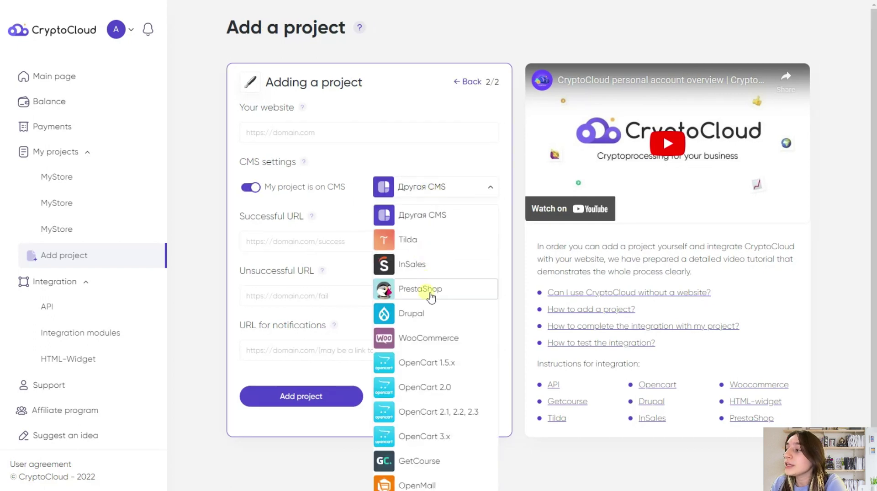
{"action": "left_click", "coordinate": [429, 338]}
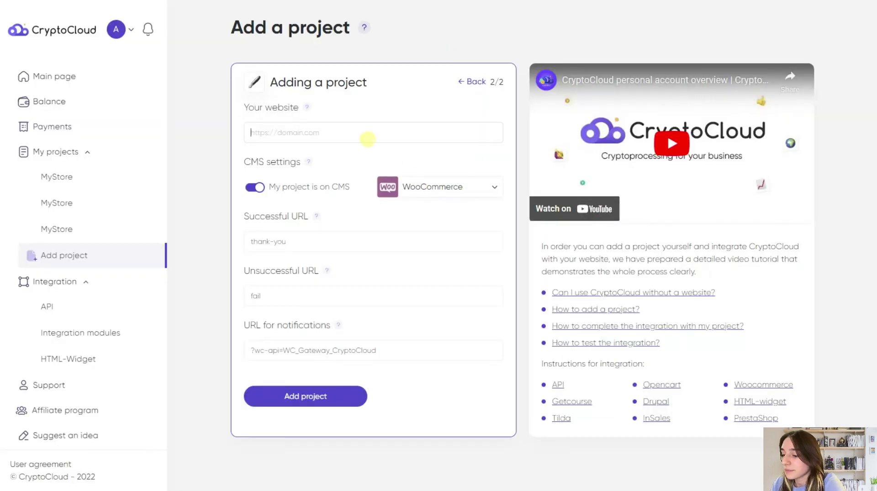
{"action": "type", "text": "https://test.wpchampions.com/wp-admin/admin.php?page=wc-admin"}
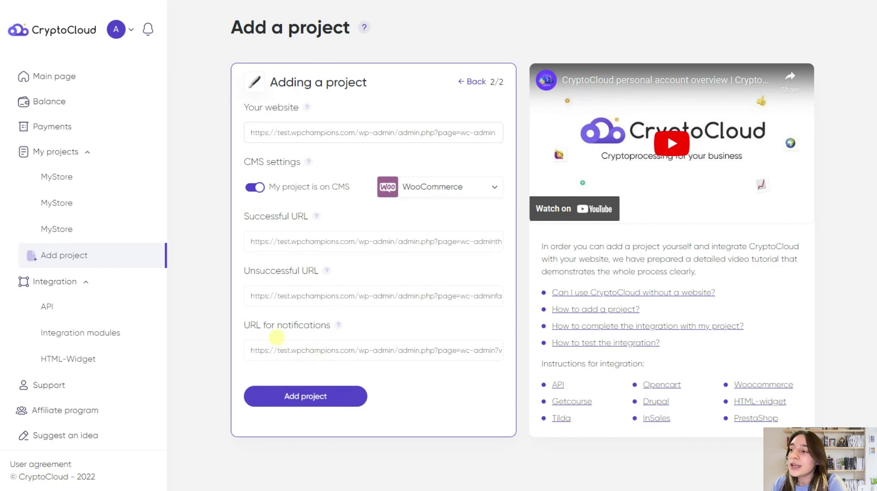
{"action": "left_click", "coordinate": [336, 397]}
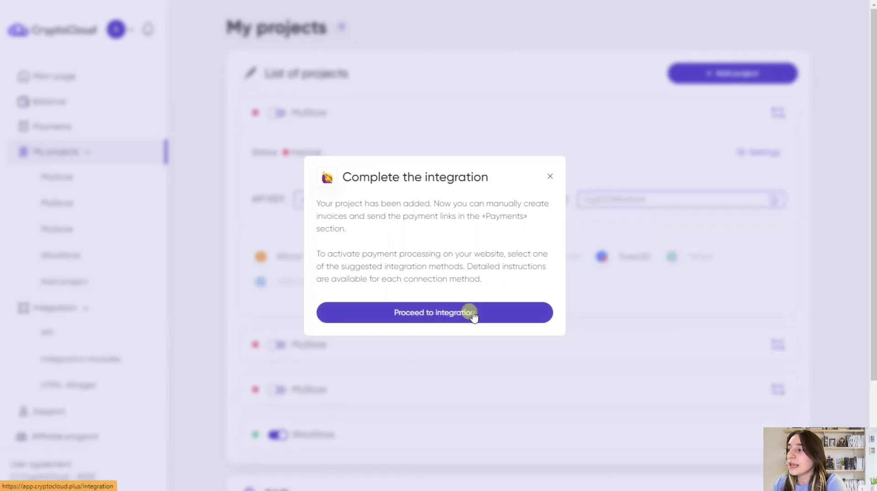
Step: Proceed from the 'Complete the integration' prompt to the Integration overview
{"action": "left_click", "coordinate": [434, 311]}
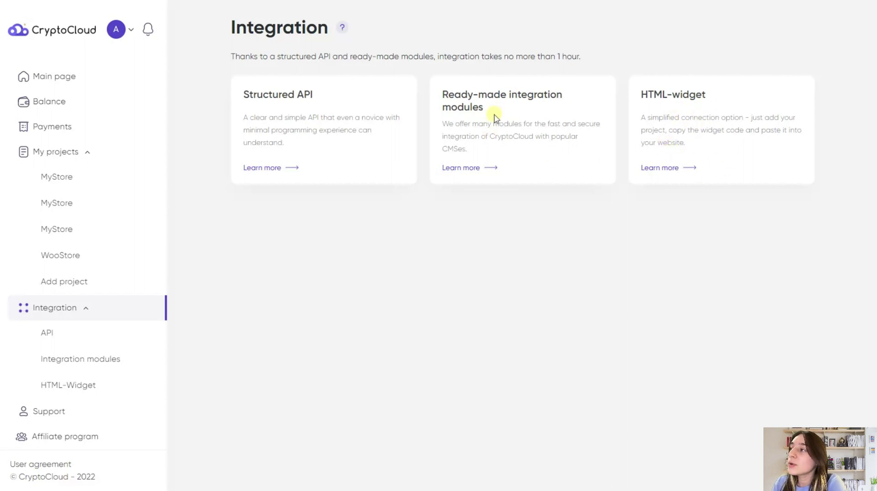
Step: Open the ready-made integration modules list and scroll through it
{"action": "left_click", "coordinate": [475, 169]}
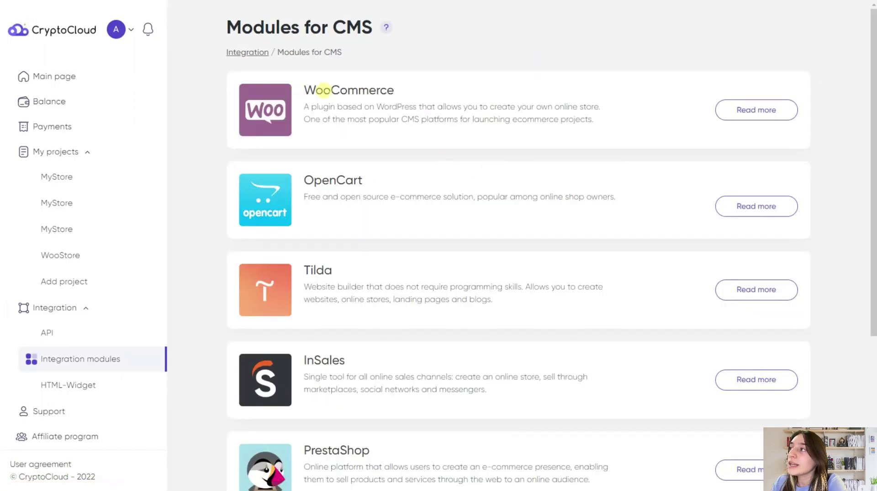
{"action": "scroll", "coordinate": [310, 91], "scroll_direction": "down", "scroll_amount": 2}
{"action": "scroll", "coordinate": [329, 94], "scroll_direction": "up", "scroll_amount": 2}
{"action": "scroll", "coordinate": [349, 111], "scroll_direction": "down", "scroll_amount": 4}
{"action": "scroll", "coordinate": [349, 116], "scroll_direction": "up", "scroll_amount": 4}
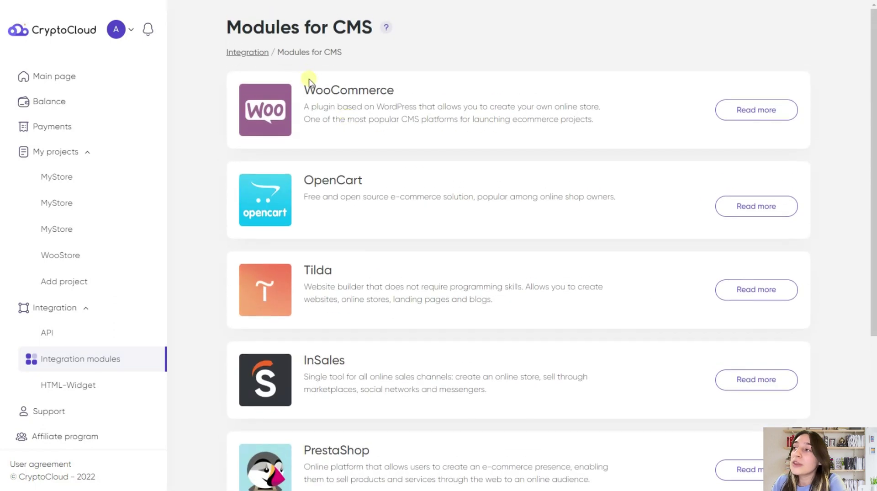
{"action": "scroll", "coordinate": [336, 120], "scroll_direction": "down", "scroll_amount": 2}
{"action": "scroll", "coordinate": [338, 120], "scroll_direction": "up", "scroll_amount": 2}
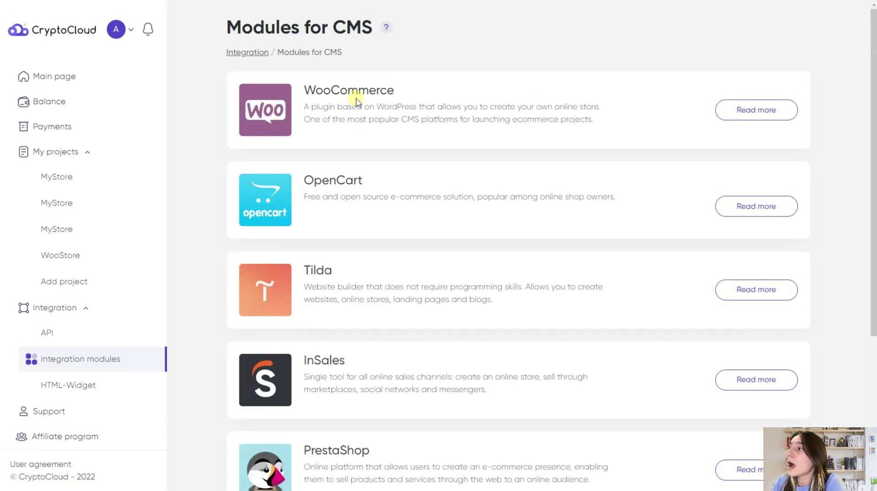
Step: Read the WooCommerce module's connection steps, from checking store URLs to payment method setup
{"action": "left_click", "coordinate": [736, 109]}
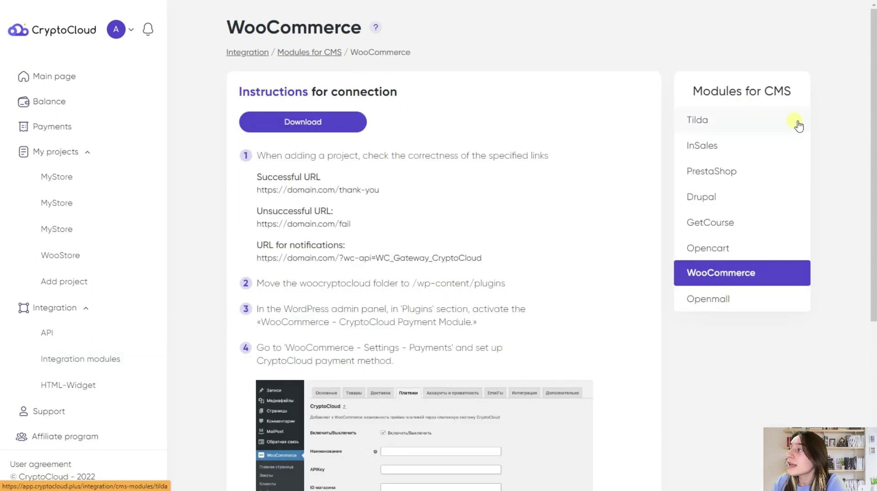
{"action": "scroll", "coordinate": [320, 114], "scroll_direction": "down", "scroll_amount": 2}
{"action": "scroll", "coordinate": [315, 132], "scroll_direction": "down", "scroll_amount": 3}
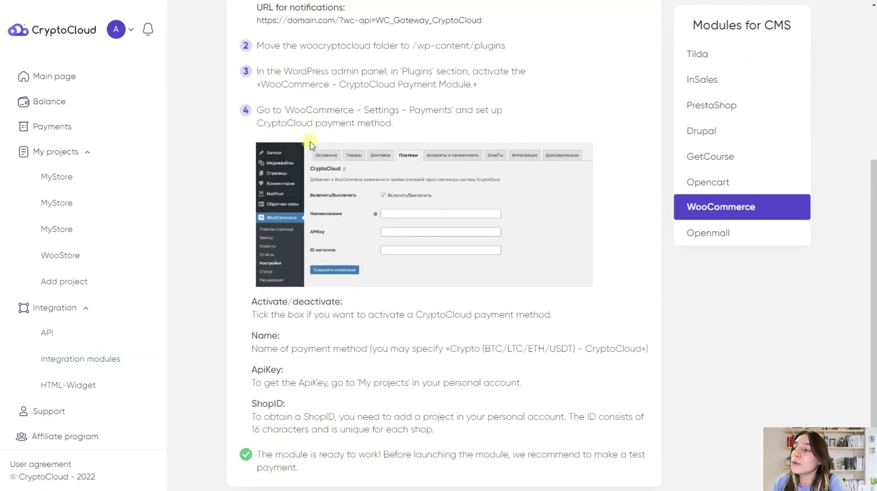
{"action": "scroll", "coordinate": [310, 146], "scroll_direction": "up", "scroll_amount": 5}
{"action": "scroll", "coordinate": [319, 221], "scroll_direction": "down", "scroll_amount": 2}
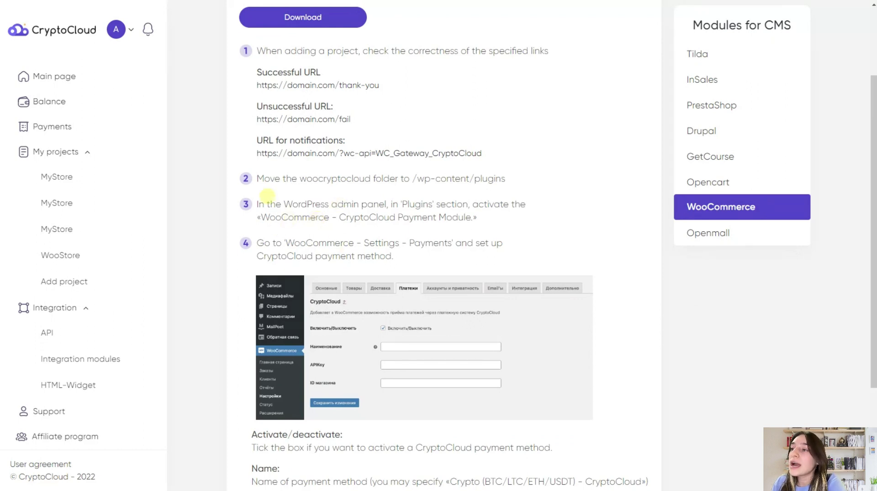
Step: Go back to the project list and expand WooStore's settings to show its API key and shop ID
{"action": "left_click", "coordinate": [54, 151]}
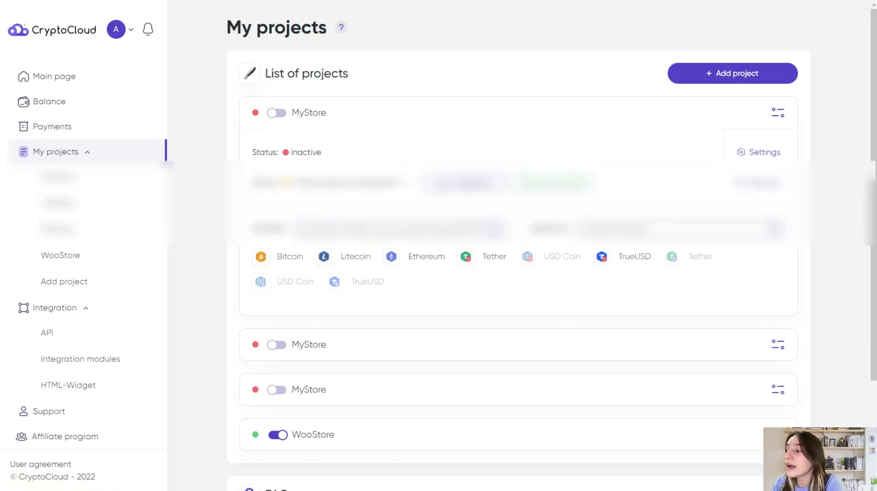
{"action": "scroll", "coordinate": [552, 272], "scroll_direction": "down", "scroll_amount": 1}
{"action": "scroll", "coordinate": [500, 231], "scroll_direction": "down", "scroll_amount": 2}
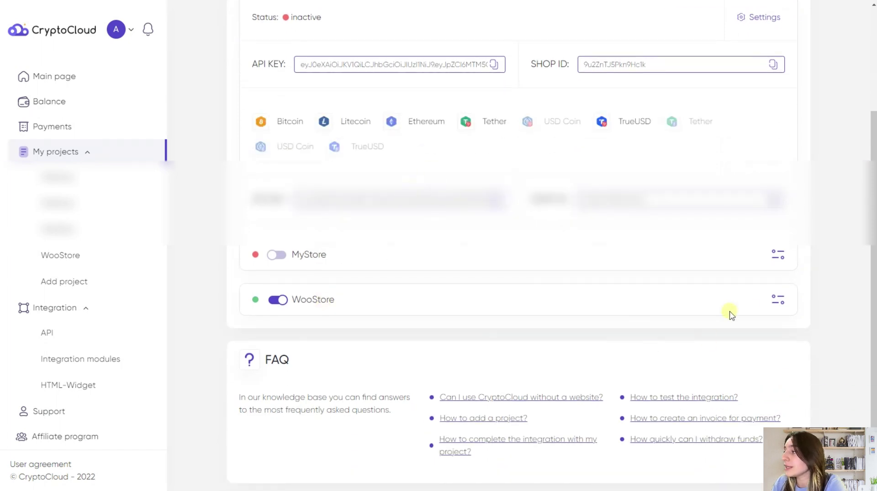
{"action": "left_click", "coordinate": [778, 300]}
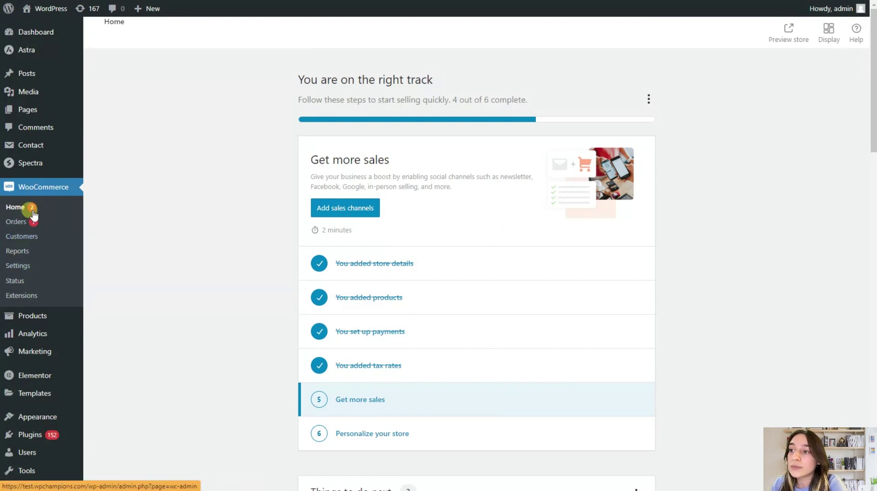
Step: Open the CryptoCloud Payment System settings under WooCommerce's Payments settings
{"action": "left_click", "coordinate": [31, 267]}
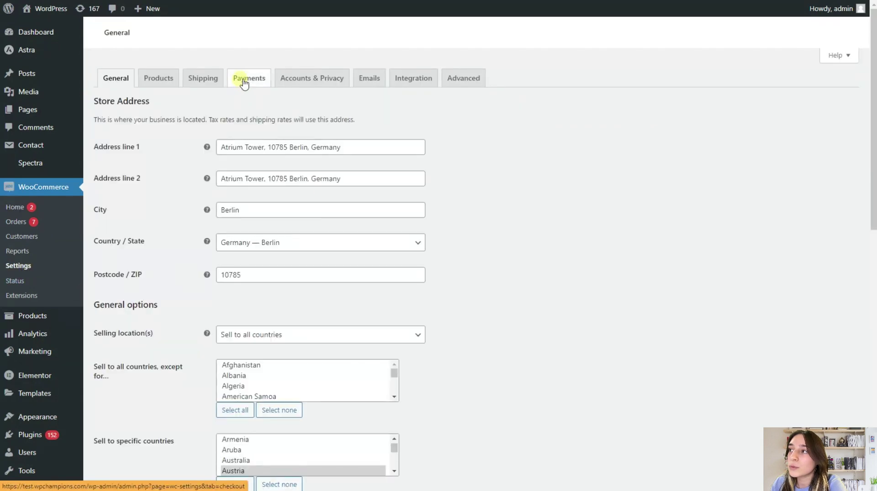
{"action": "left_click", "coordinate": [244, 82]}
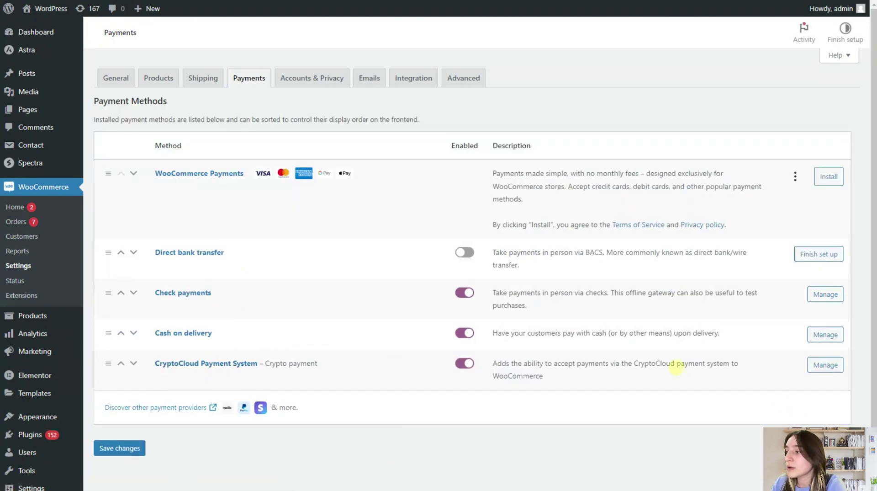
{"action": "left_click", "coordinate": [825, 365]}
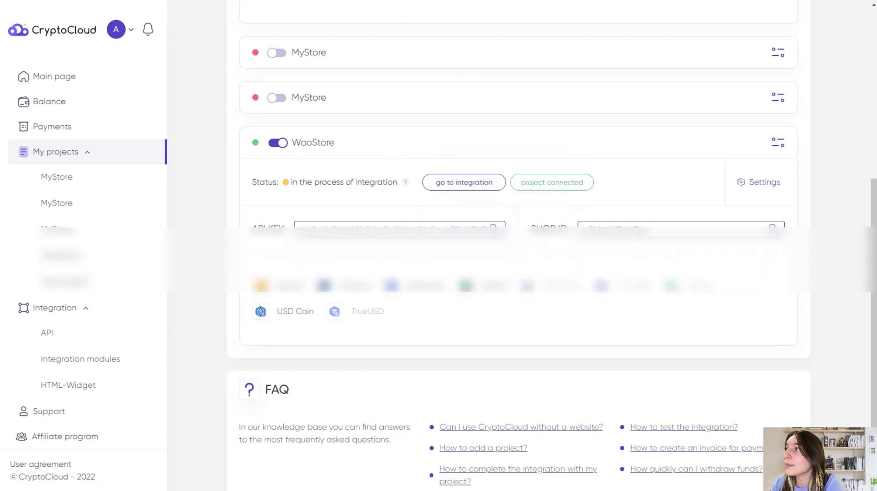
Step: Copy WooStore's API key and shop ID into the CryptoCloud payment fields and save the changes
{"action": "scroll", "coordinate": [406, 204], "scroll_direction": "up", "scroll_amount": 6}
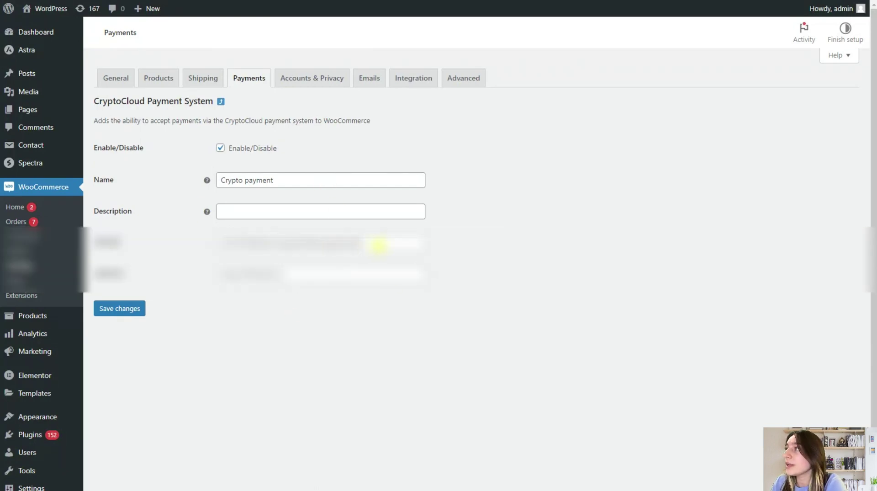
{"action": "left_click_drag", "start_coordinate": [378, 242], "coordinate": [218, 243]}
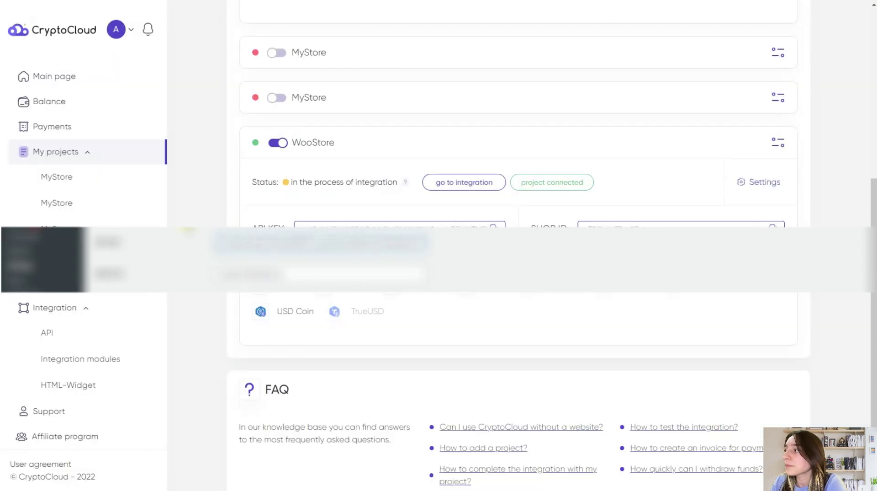
{"action": "left_click", "coordinate": [772, 226]}
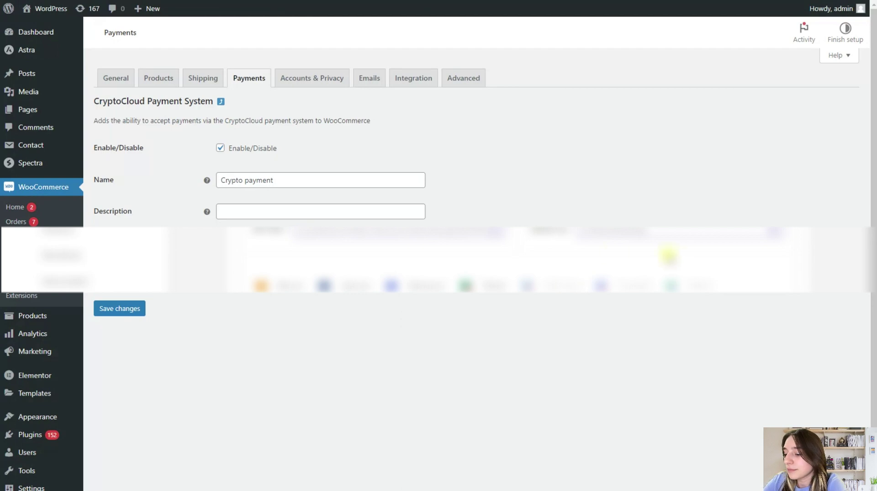
{"action": "left_click", "coordinate": [120, 308]}
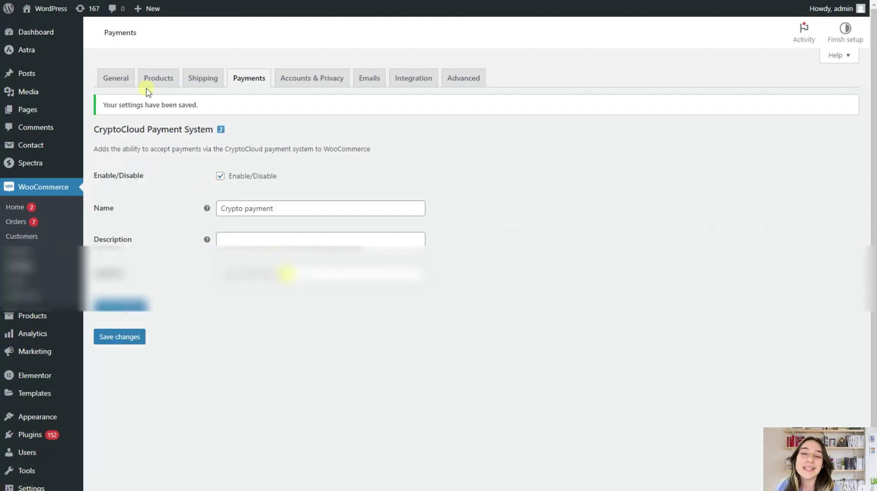
{"action": "mouse_move", "coordinate": [51, 8]}
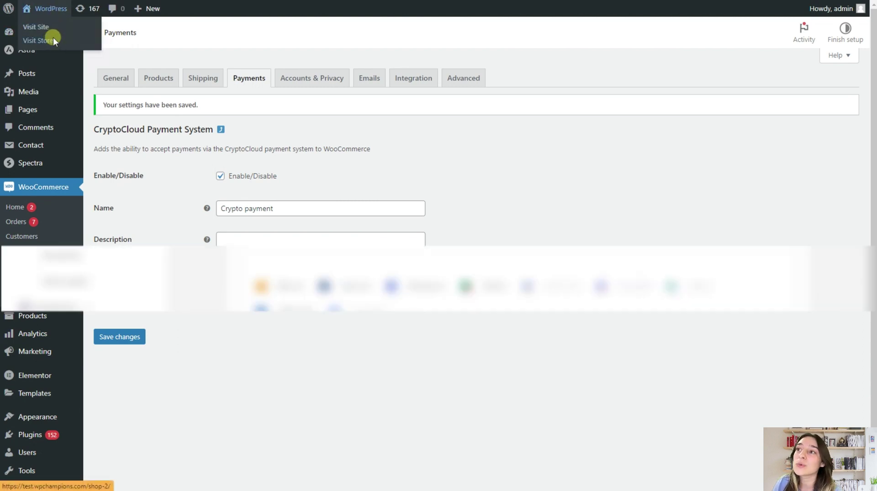
Step: Add Antiaging Skin Oil from the store page to the cart
{"action": "left_click", "coordinate": [54, 40]}
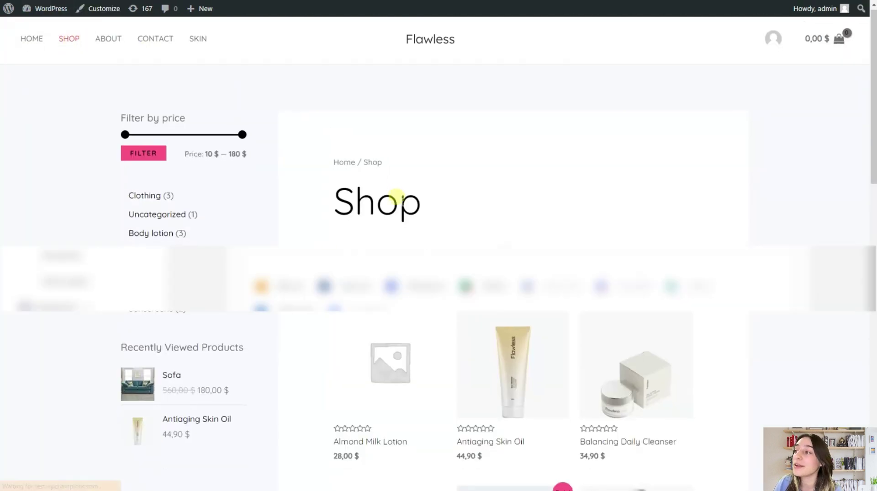
{"action": "scroll", "coordinate": [395, 201], "scroll_direction": "down", "scroll_amount": 3}
{"action": "scroll", "coordinate": [400, 208], "scroll_direction": "up", "scroll_amount": 2}
{"action": "scroll", "coordinate": [445, 255], "scroll_direction": "down", "scroll_amount": 1}
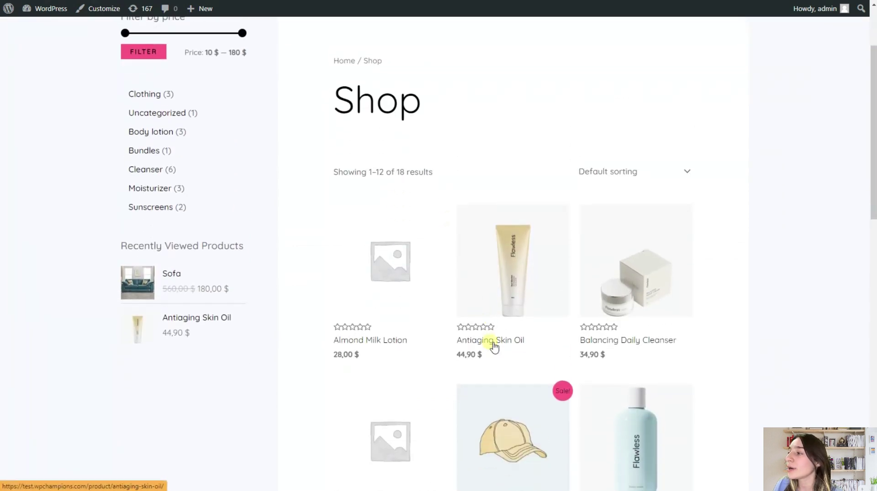
{"action": "left_click", "coordinate": [498, 297]}
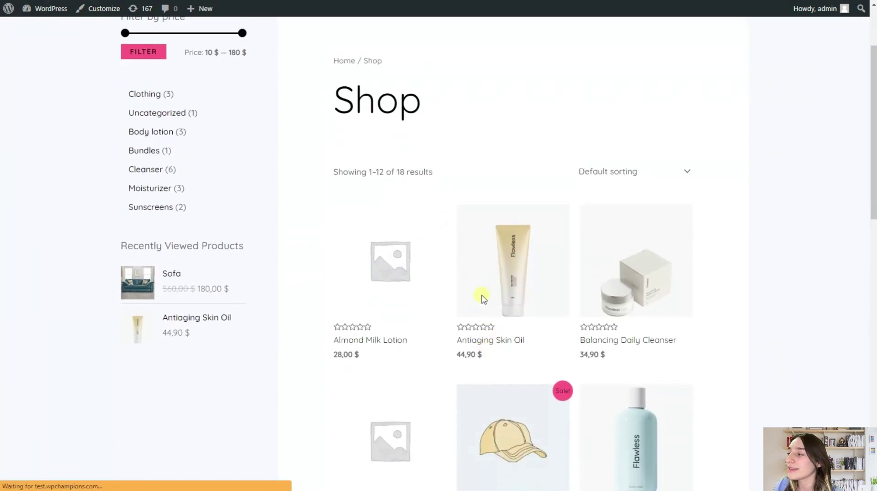
{"action": "scroll", "coordinate": [522, 254], "scroll_direction": "down", "scroll_amount": 2}
{"action": "left_click", "coordinate": [524, 249]}
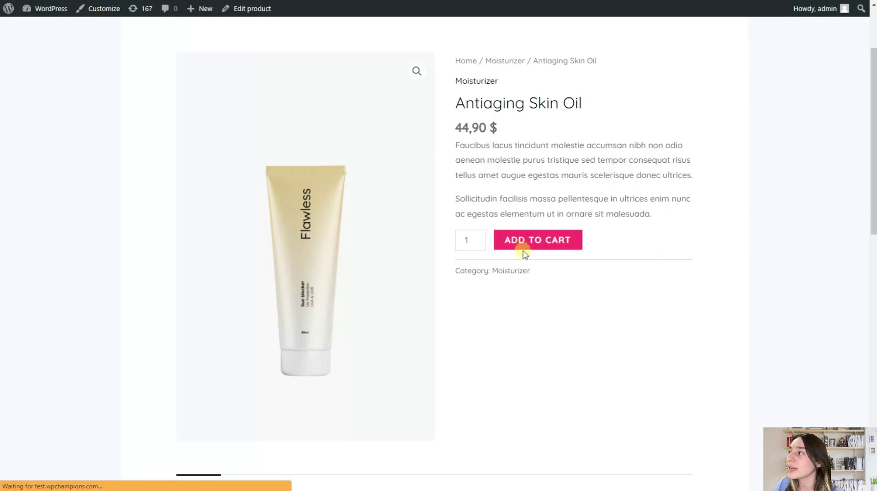
Step: Check out with Crypto payment, accept the terms and conditions, and place the order
{"action": "scroll", "coordinate": [539, 265], "scroll_direction": "down", "scroll_amount": 2}
{"action": "scroll", "coordinate": [549, 275], "scroll_direction": "down", "scroll_amount": 3}
{"action": "scroll", "coordinate": [553, 279], "scroll_direction": "down", "scroll_amount": 3}
{"action": "left_click", "coordinate": [596, 288]}
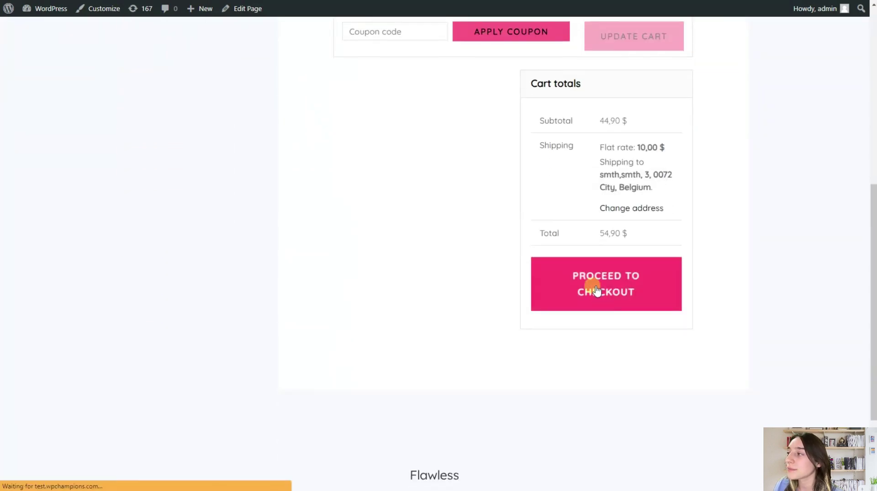
{"action": "scroll", "coordinate": [626, 335], "scroll_direction": "down", "scroll_amount": 4}
{"action": "scroll", "coordinate": [617, 331], "scroll_direction": "down", "scroll_amount": 5}
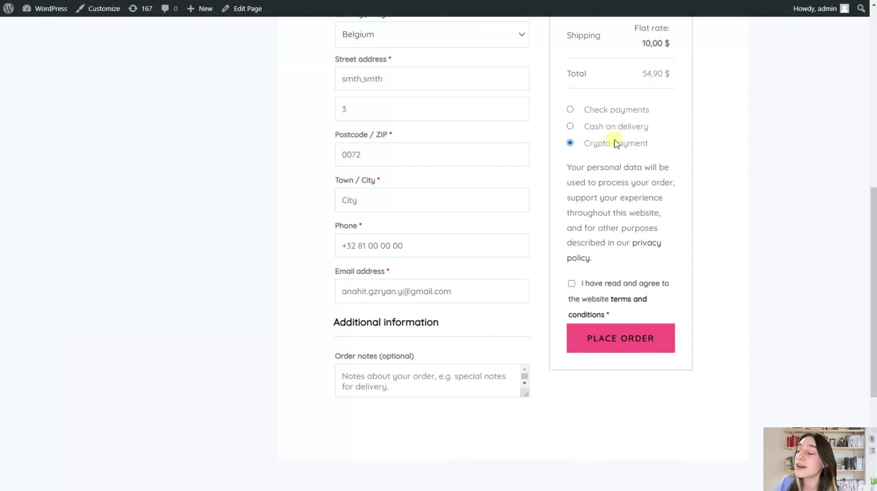
{"action": "left_click", "coordinate": [573, 284]}
{"action": "left_click", "coordinate": [604, 339]}
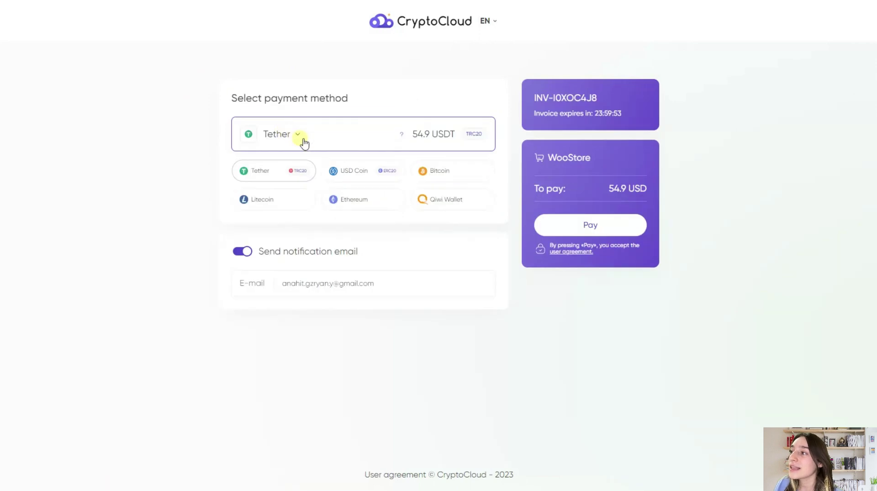
Step: Pay the WooStore invoice in Bitcoin with the notification email switched off
{"action": "left_click", "coordinate": [303, 140]}
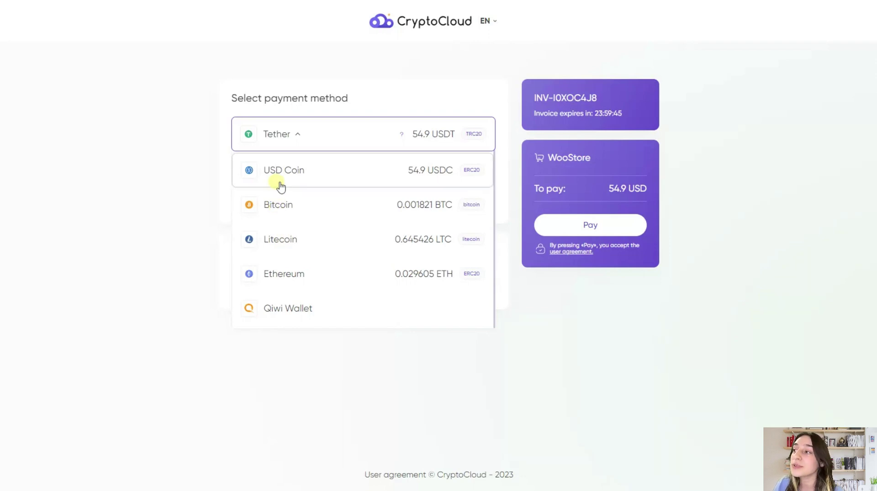
{"action": "left_click", "coordinate": [310, 208]}
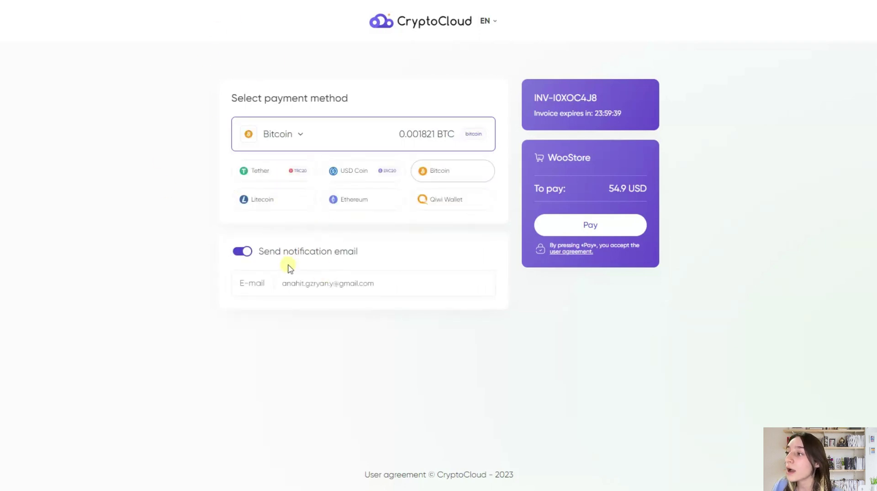
{"action": "left_click", "coordinate": [247, 256]}
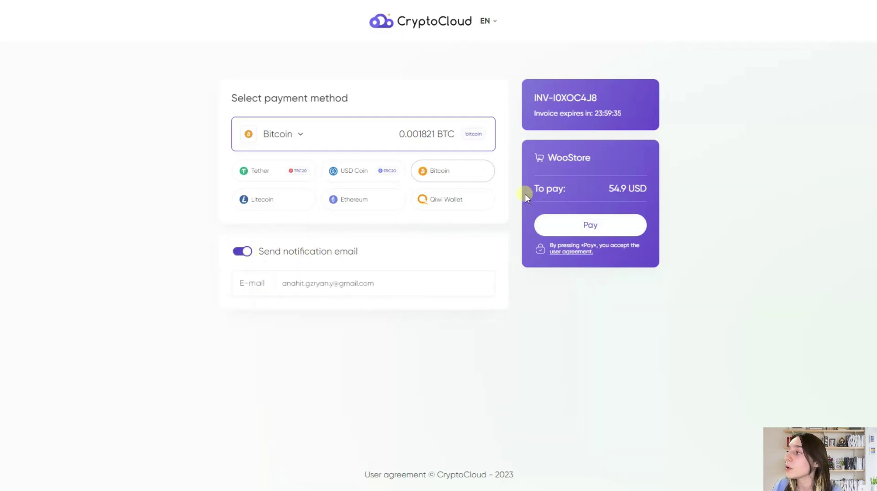
{"action": "left_click", "coordinate": [571, 225]}
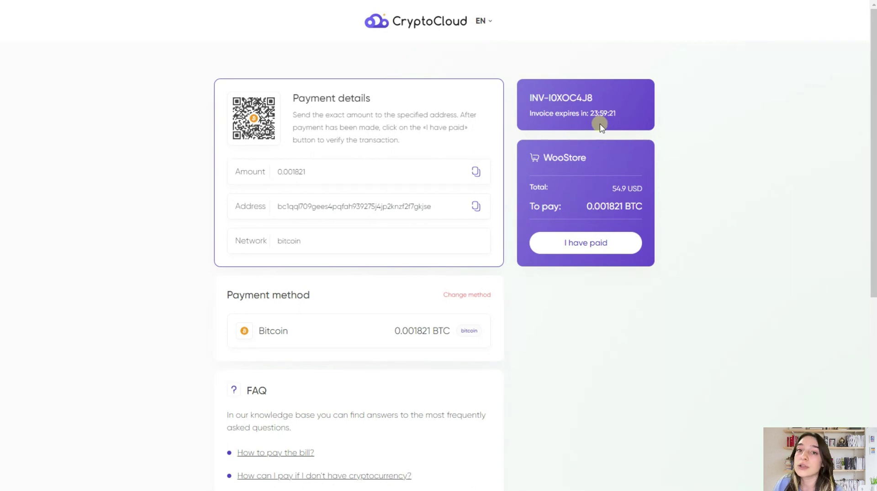
Step: Scroll through the payment FAQ and mark the Bitcoin invoice as paid with 'I have paid'
{"action": "scroll", "coordinate": [420, 221], "scroll_direction": "down", "scroll_amount": 1}
{"action": "scroll", "coordinate": [382, 217], "scroll_direction": "down", "scroll_amount": 2}
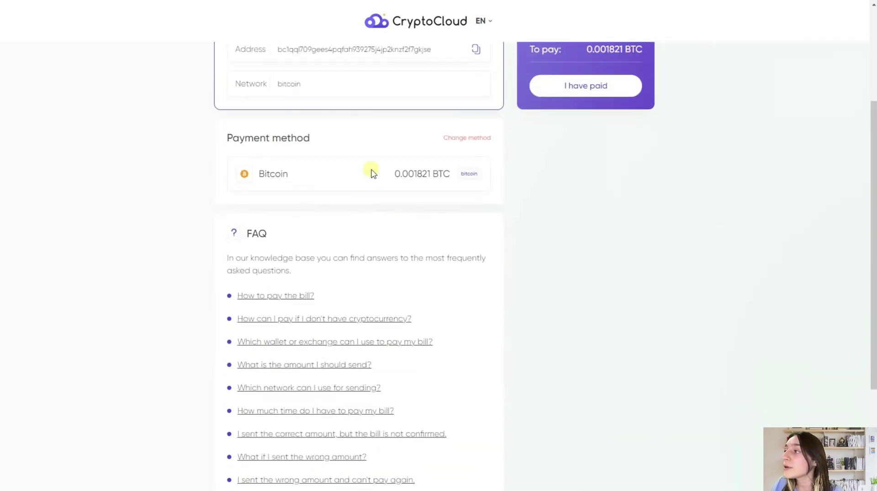
{"action": "scroll", "coordinate": [348, 155], "scroll_direction": "down", "scroll_amount": 2}
{"action": "scroll", "coordinate": [334, 153], "scroll_direction": "up", "scroll_amount": 2}
{"action": "scroll", "coordinate": [337, 157], "scroll_direction": "up", "scroll_amount": 3}
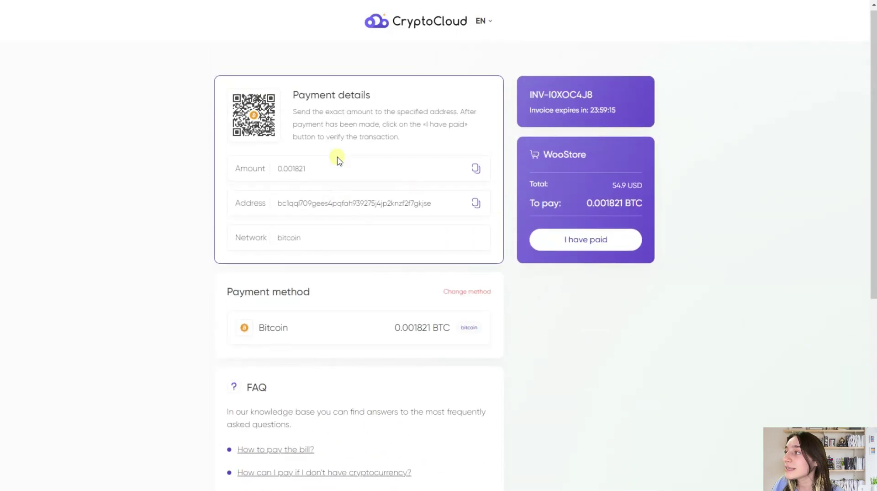
{"action": "left_click", "coordinate": [620, 254]}
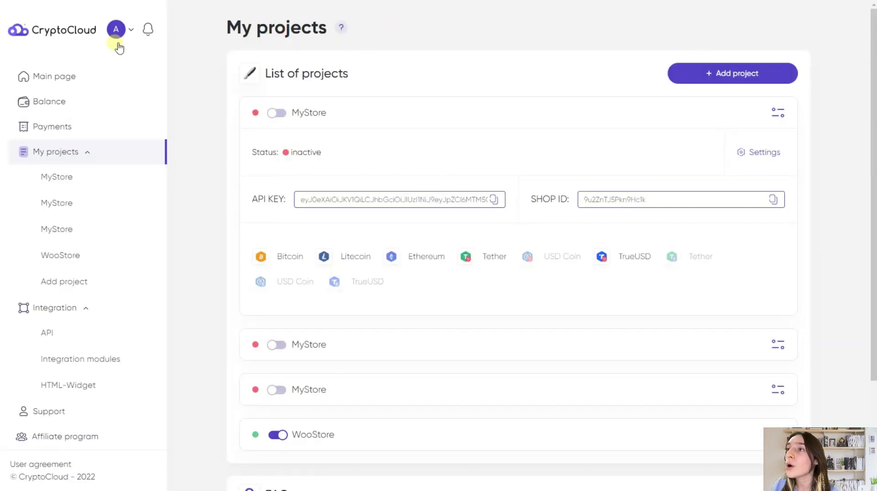
Step: Open the Main page to see 1 invoice created and 0 paid
{"action": "left_click", "coordinate": [107, 77]}
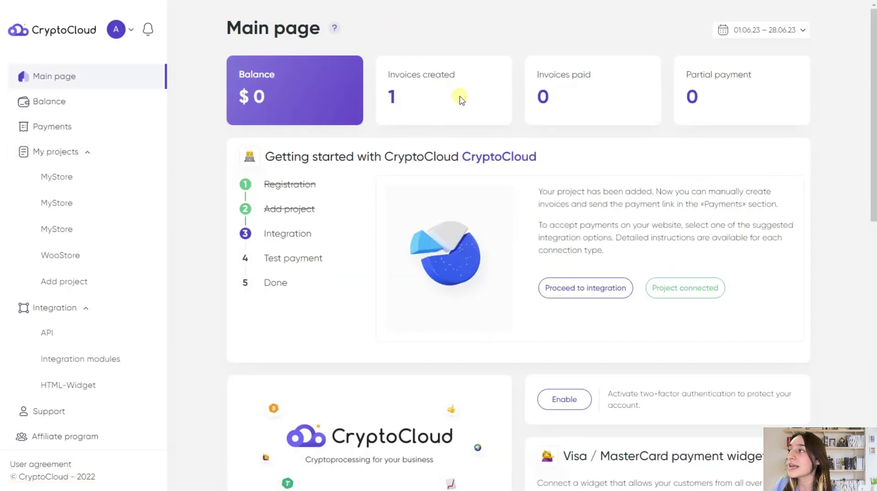